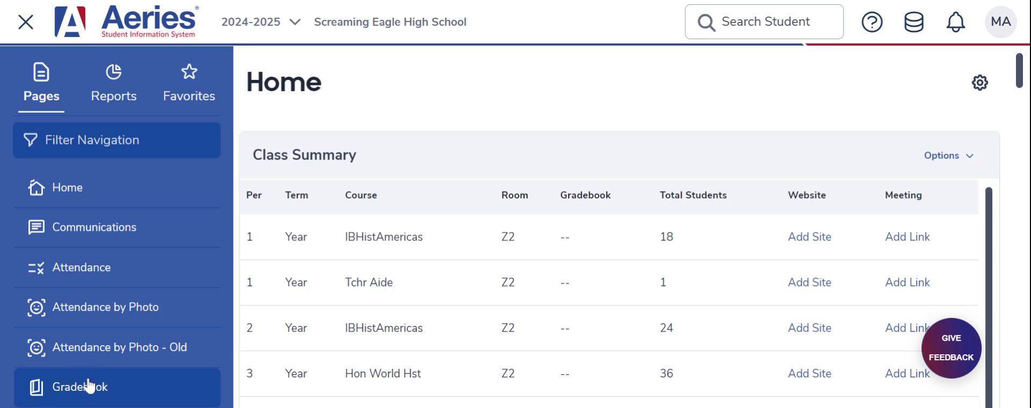
# - Open the Gradebook page for 2024-2025 at Screaming Eagle High School
pyautogui.click(54, 396)
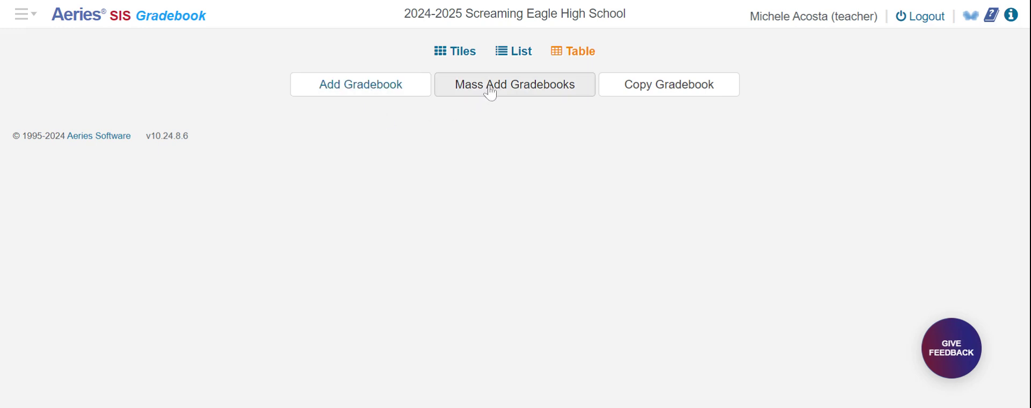
# - Create and save a gradebook with the Fall term and period 1 section 1038 associated
pyautogui.click(357, 88)
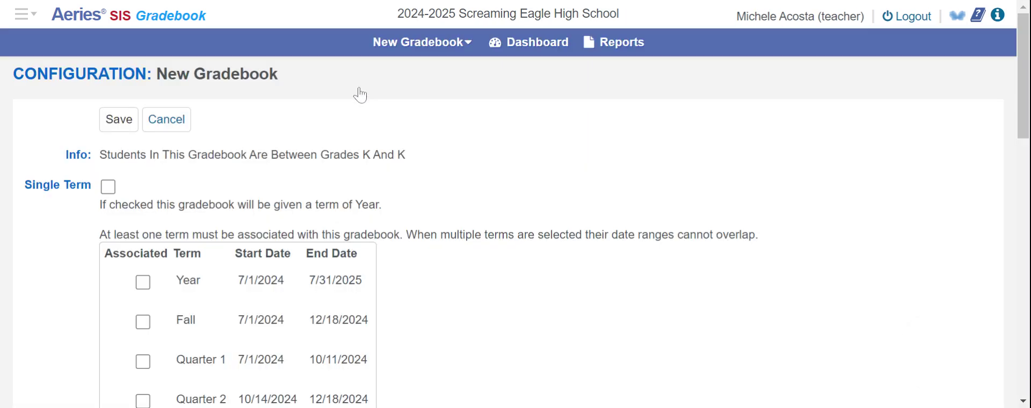
pyautogui.scroll(-3, 471, 184)
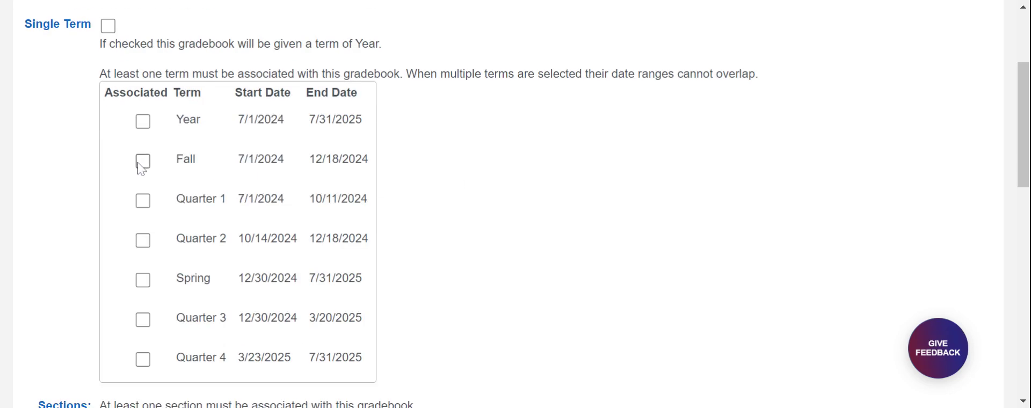
pyautogui.click(144, 162)
pyautogui.scroll(-8, 412, 200)
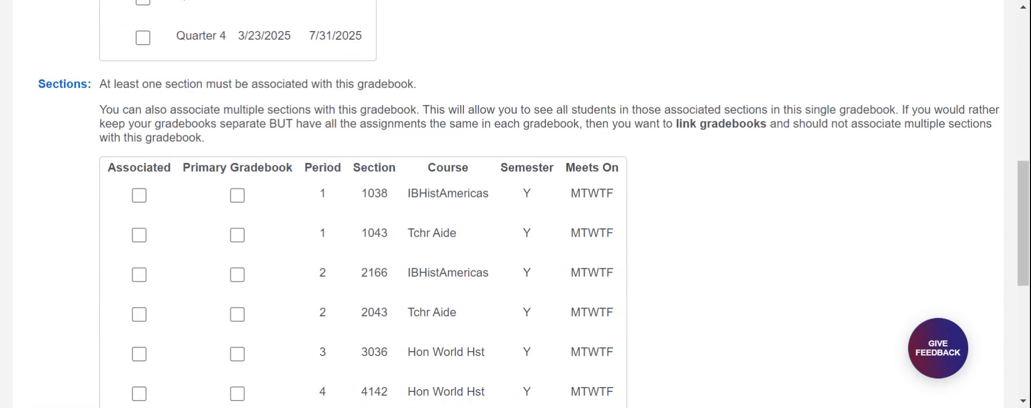
pyautogui.scroll(-1, 406, 203)
pyautogui.scroll(2, 407, 203)
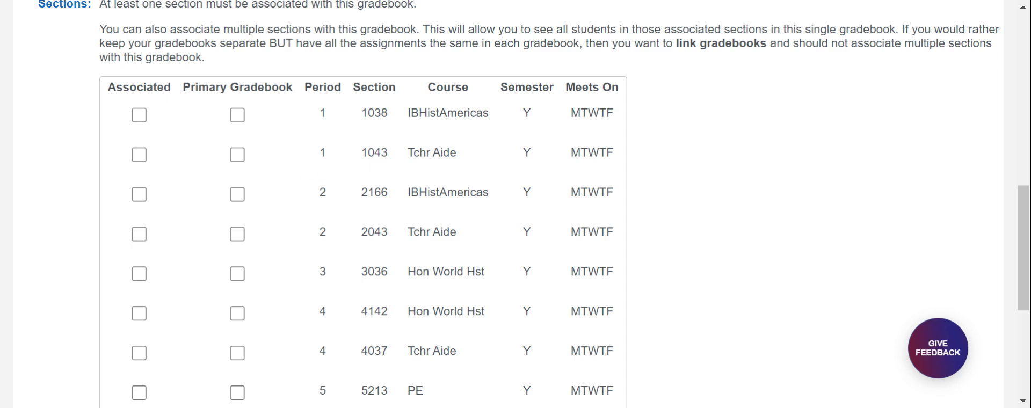
pyautogui.click(140, 117)
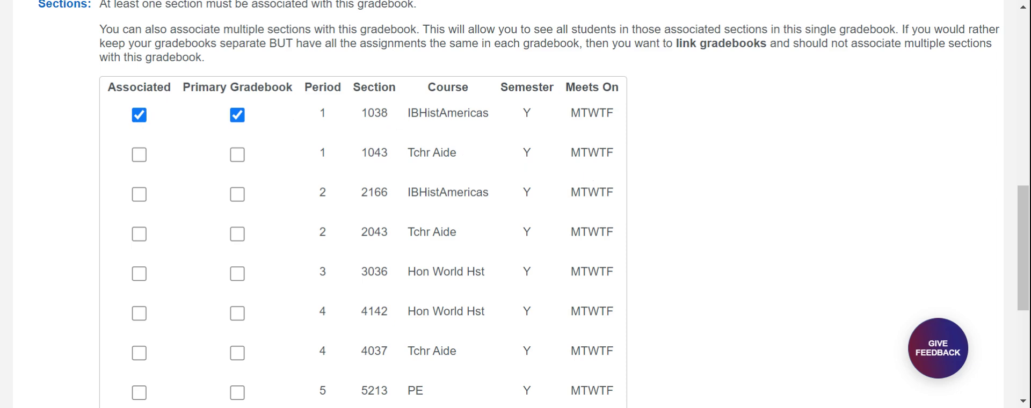
pyautogui.scroll(-5, 402, 247)
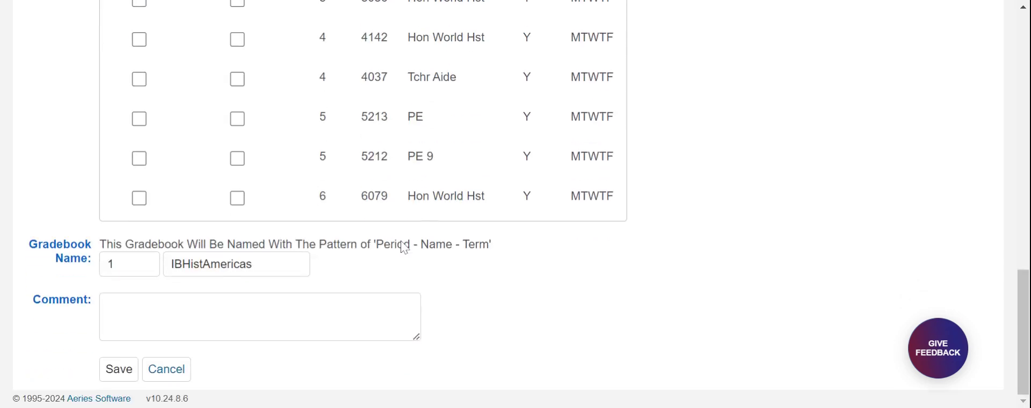
pyautogui.click(119, 370)
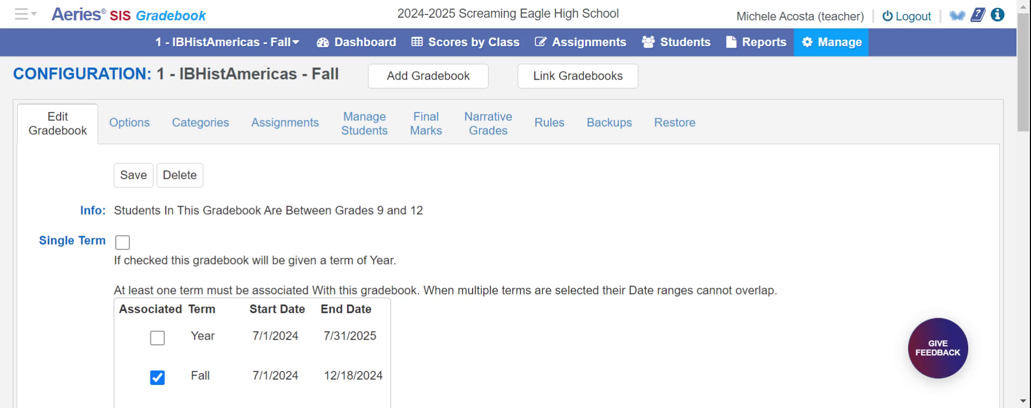
# - Go back to the dashboard and cycle through Tiles, List and Table views, ending on List
pyautogui.click(356, 46)
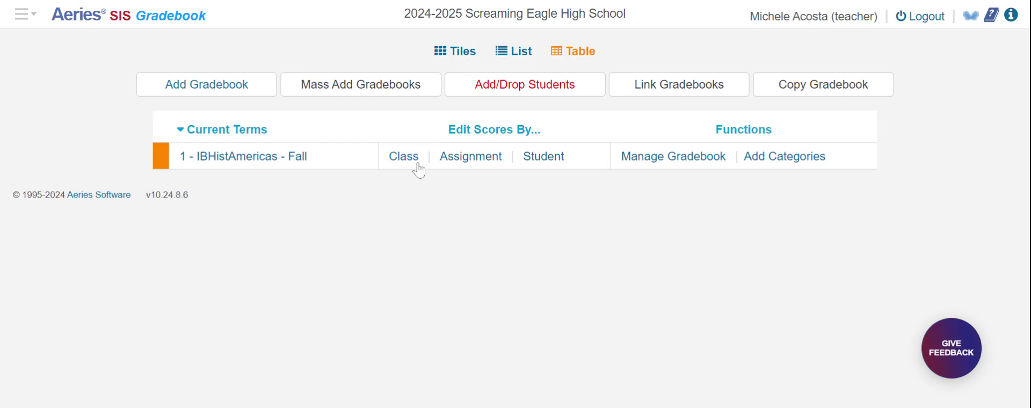
pyautogui.click(462, 58)
pyautogui.click(513, 55)
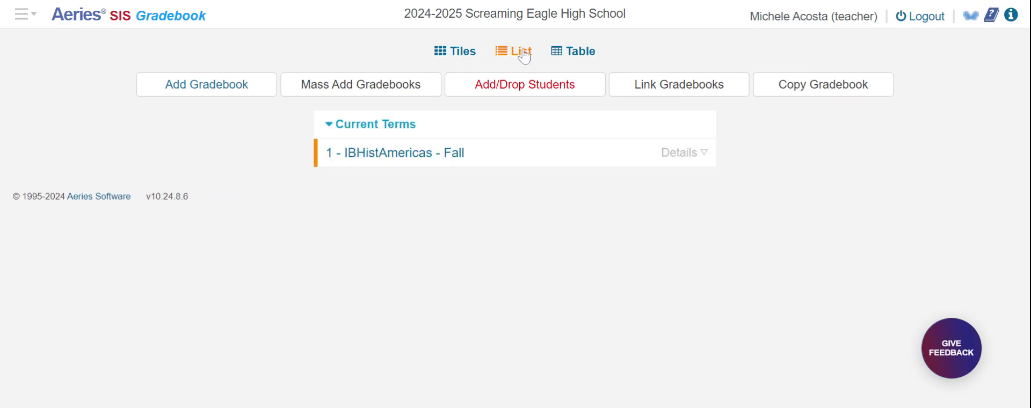
pyautogui.click(573, 50)
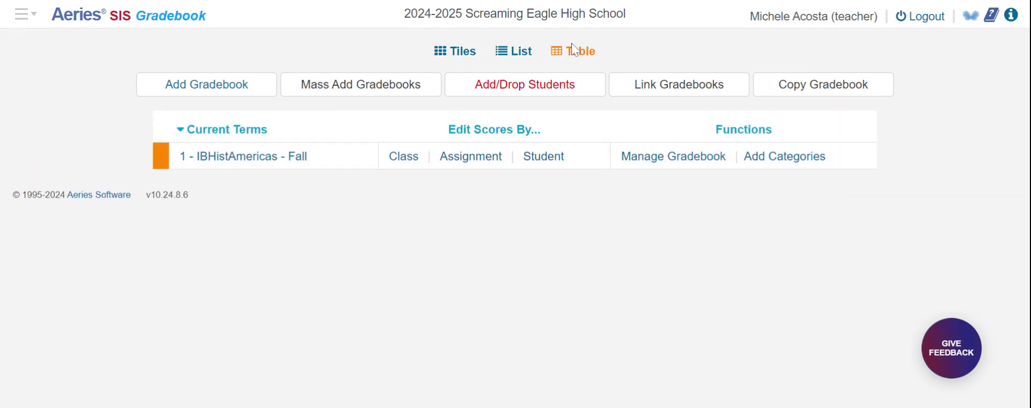
pyautogui.click(472, 52)
pyautogui.click(519, 55)
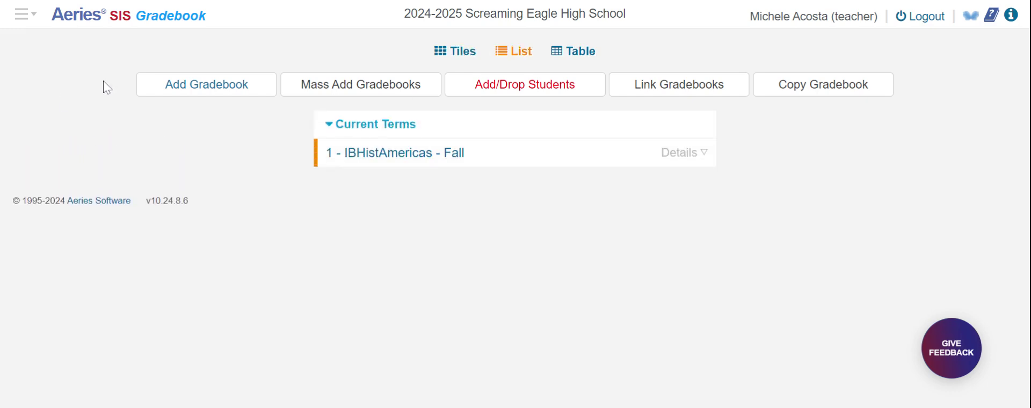
# - Create and save the period 2 IBHistAmericas gradebook with Fall term and section 2166
pyautogui.click(216, 96)
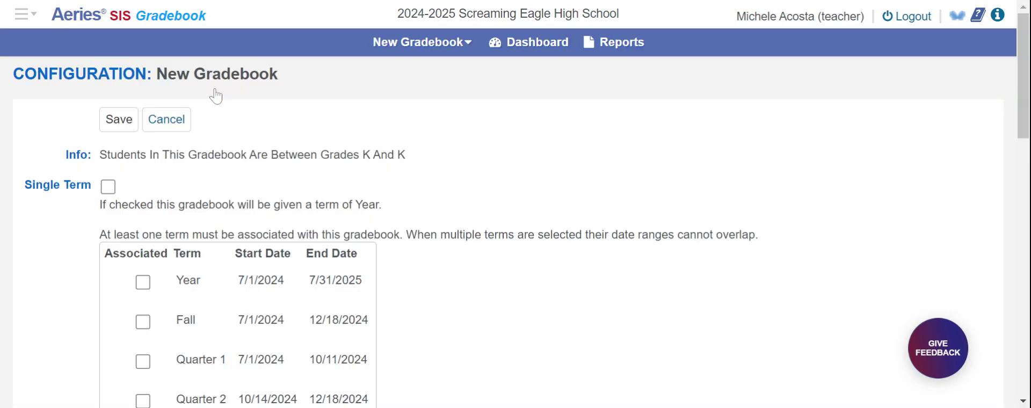
pyautogui.scroll(-3, 419, 184)
pyautogui.scroll(-2, 422, 185)
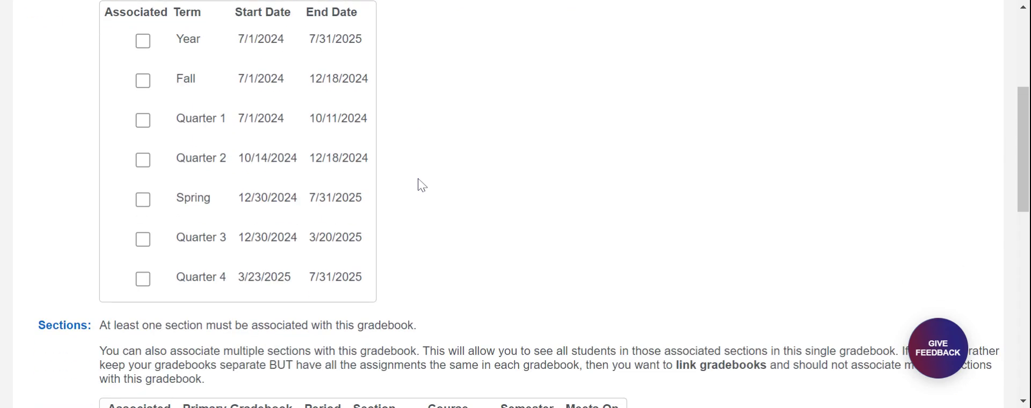
pyautogui.click(143, 81)
pyautogui.scroll(-5, 453, 170)
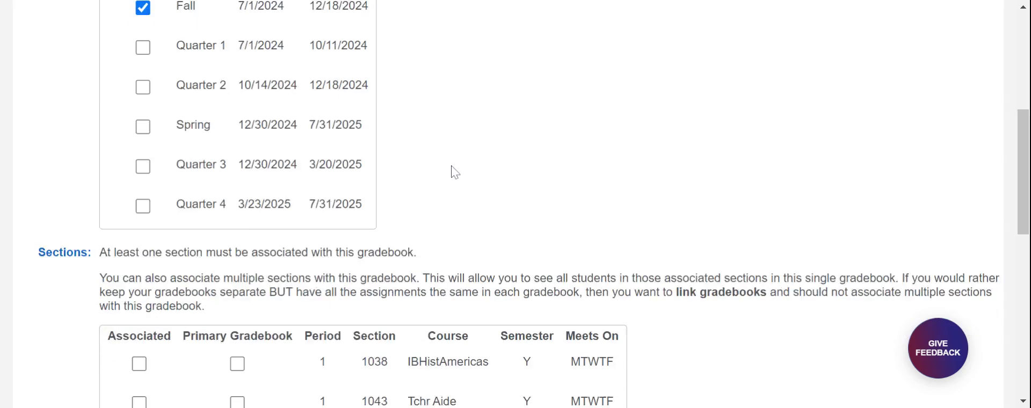
pyautogui.scroll(-2, 444, 185)
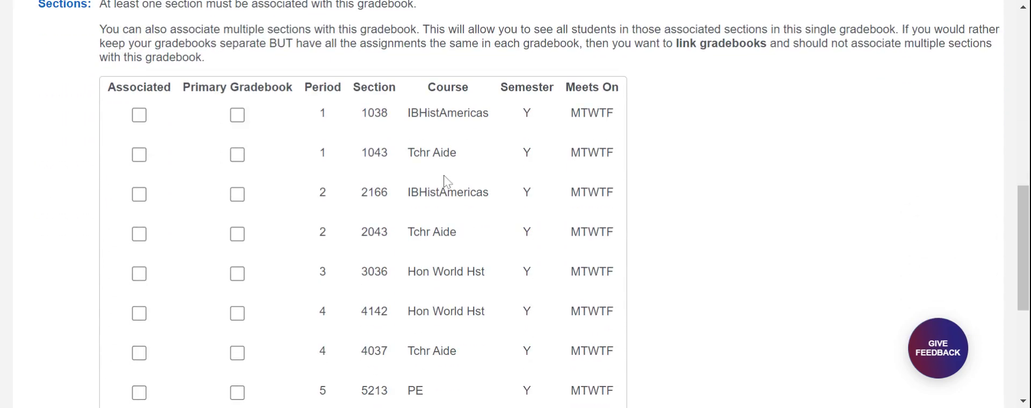
pyautogui.click(139, 194)
pyautogui.scroll(-5, 402, 196)
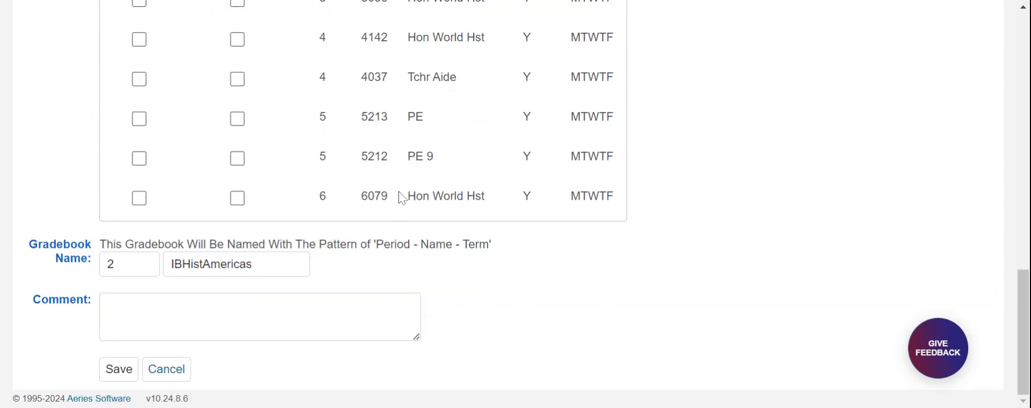
pyautogui.click(119, 369)
# - Set up the period 3 Hon World Hst gradebook with Fall term and section 3036
pyautogui.click(428, 41)
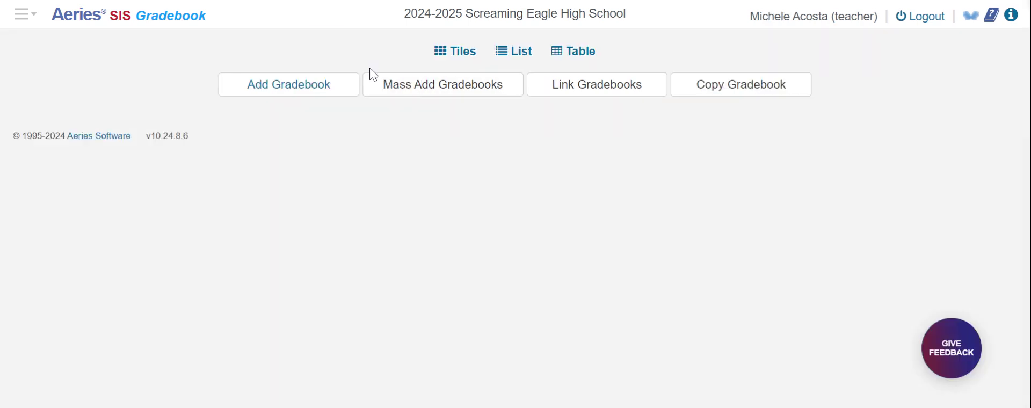
pyautogui.click(209, 99)
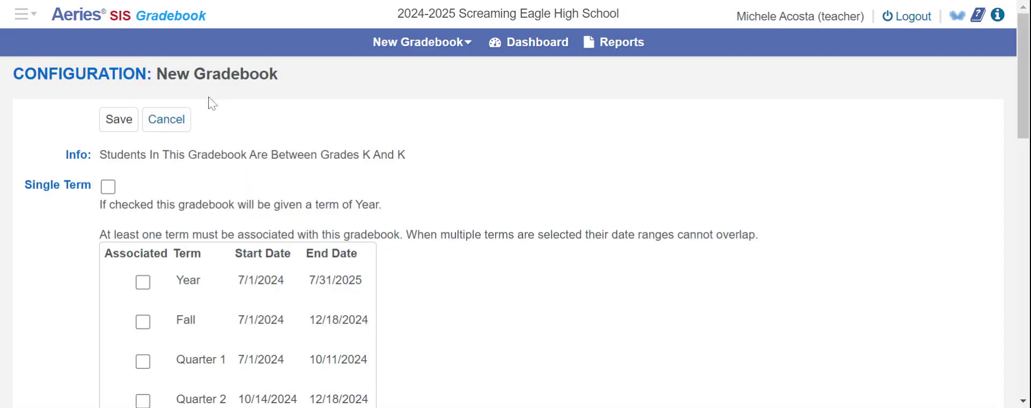
pyautogui.scroll(-2, 417, 207)
pyautogui.click(142, 241)
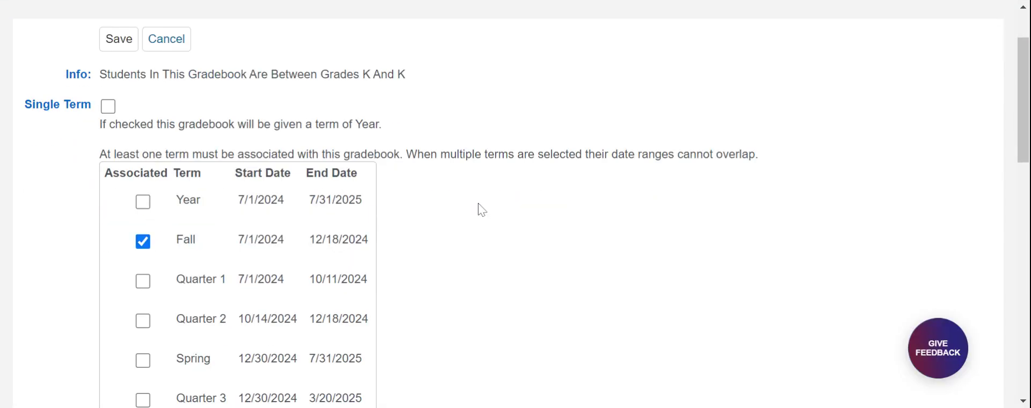
pyautogui.scroll(-10, 472, 204)
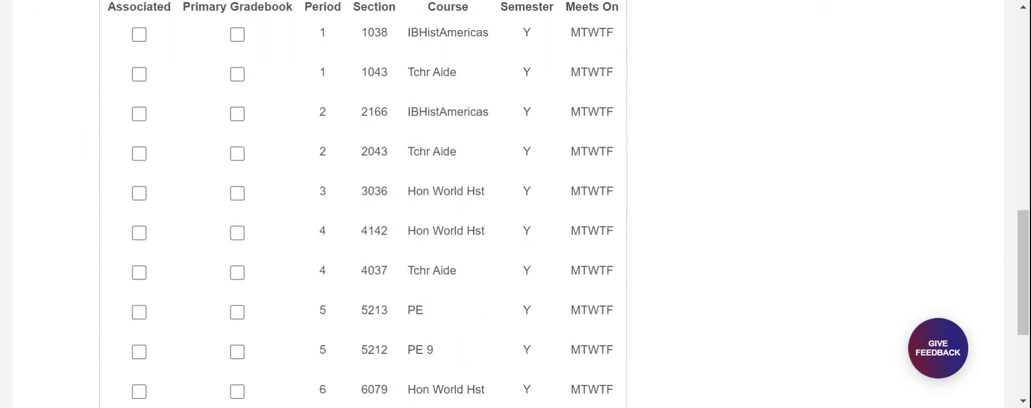
pyautogui.click(139, 193)
pyautogui.scroll(-5, 512, 194)
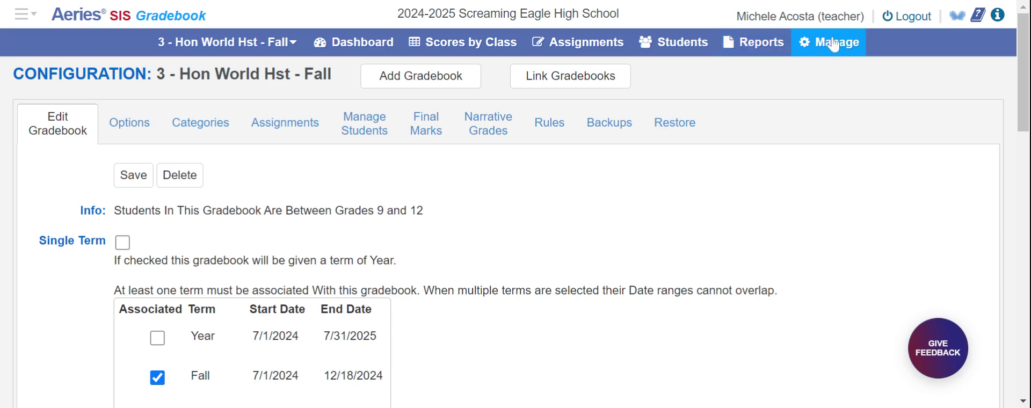
# - Open the Categories tab of 1 - IBHistAmericas - Fall through Details > Manage Gradebook
pyautogui.click(200, 129)
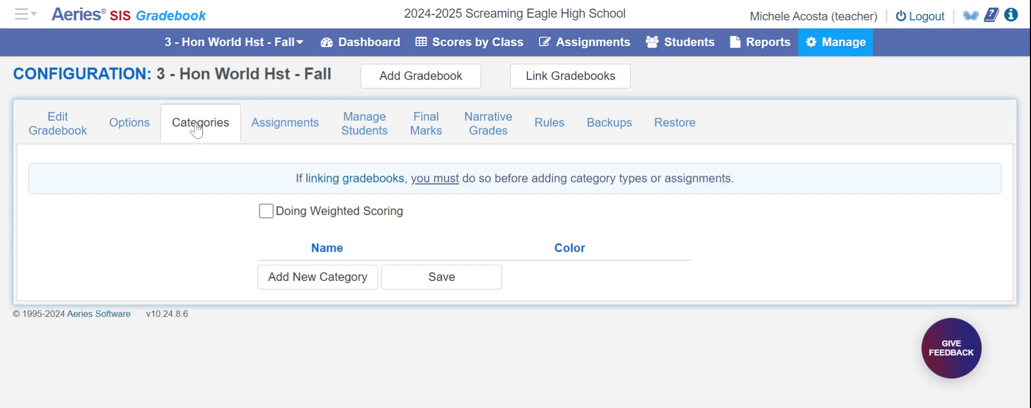
pyautogui.click(370, 41)
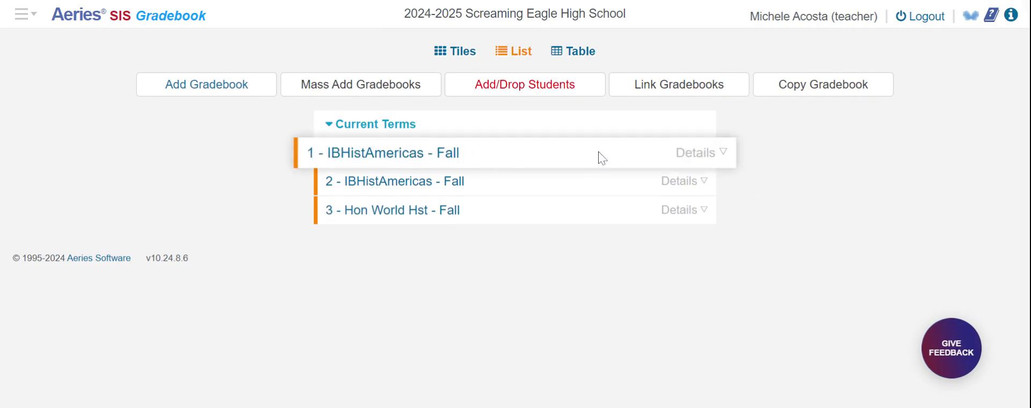
pyautogui.click(703, 153)
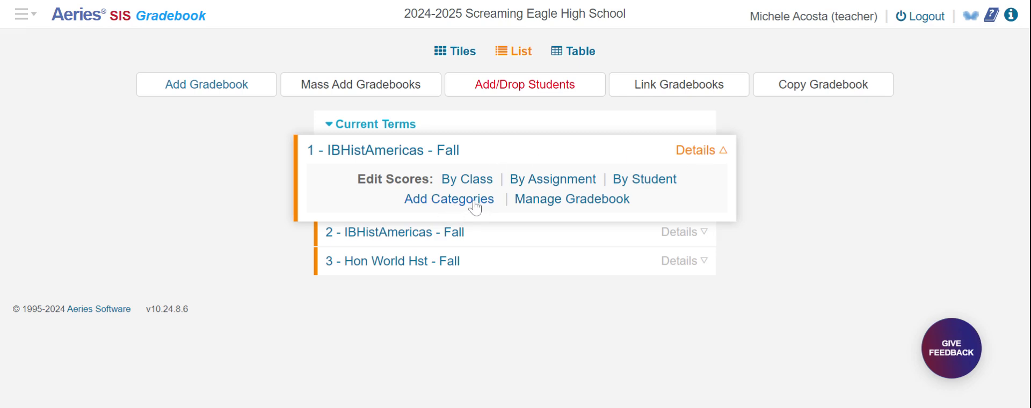
pyautogui.click(550, 204)
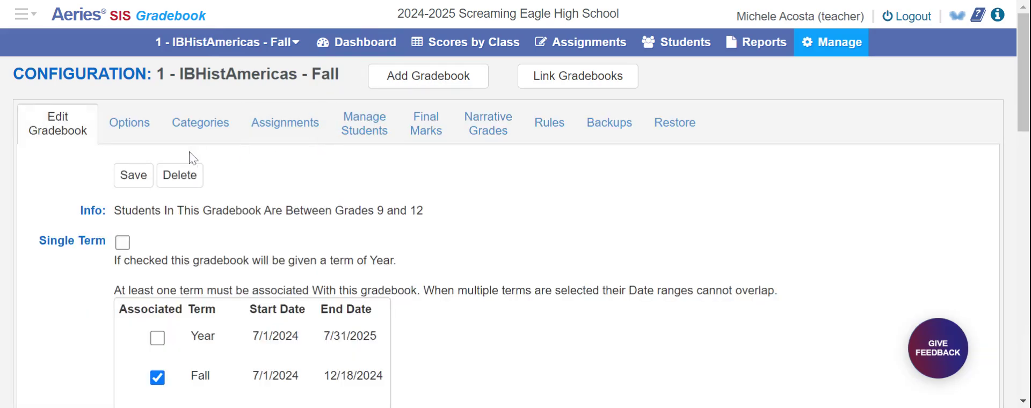
pyautogui.click(203, 129)
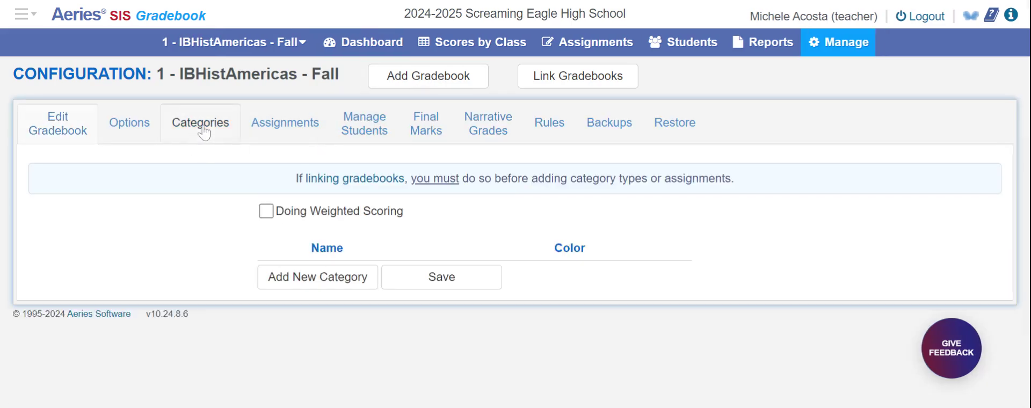
# - Add two grading categories named Assignment and Projects
pyautogui.click(313, 282)
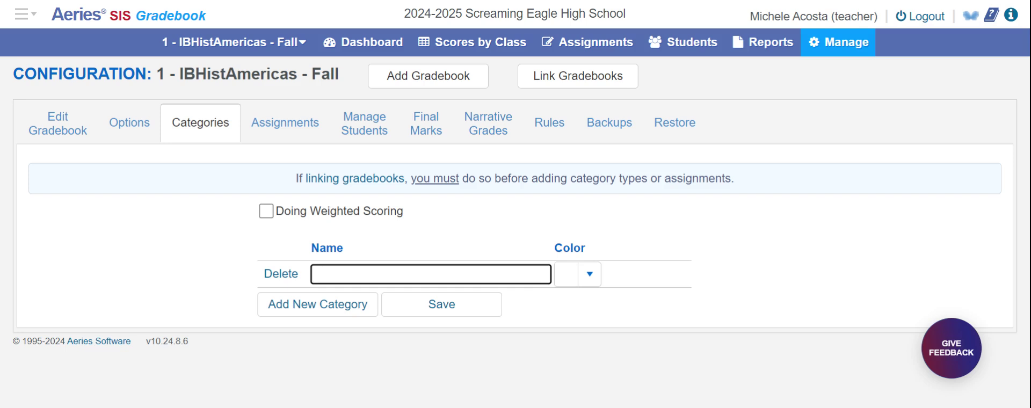
pyautogui.write('Assignment')
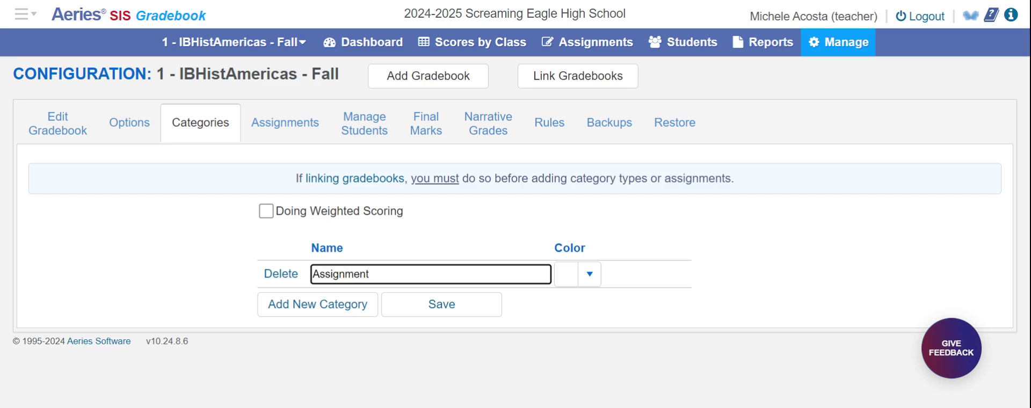
pyautogui.click(314, 307)
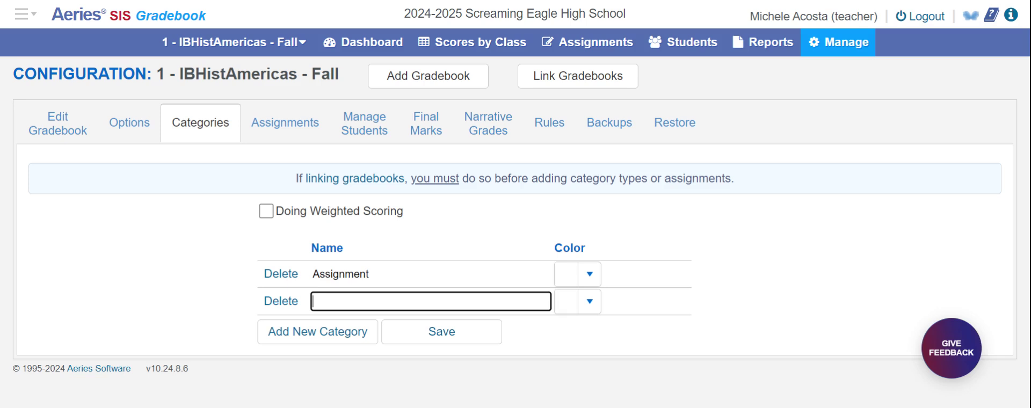
pyautogui.write('Projects')
# - Colour the Assignment category green and the Projects category red
pyautogui.click(589, 274)
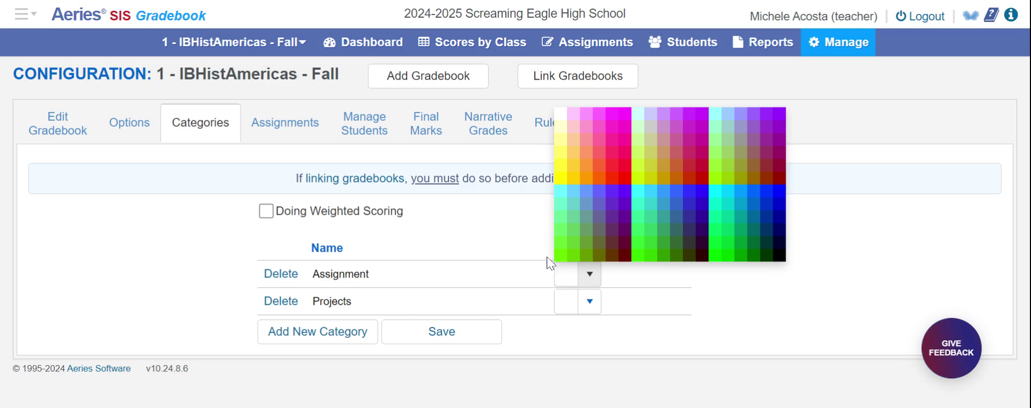
pyautogui.click(560, 255)
pyautogui.click(586, 301)
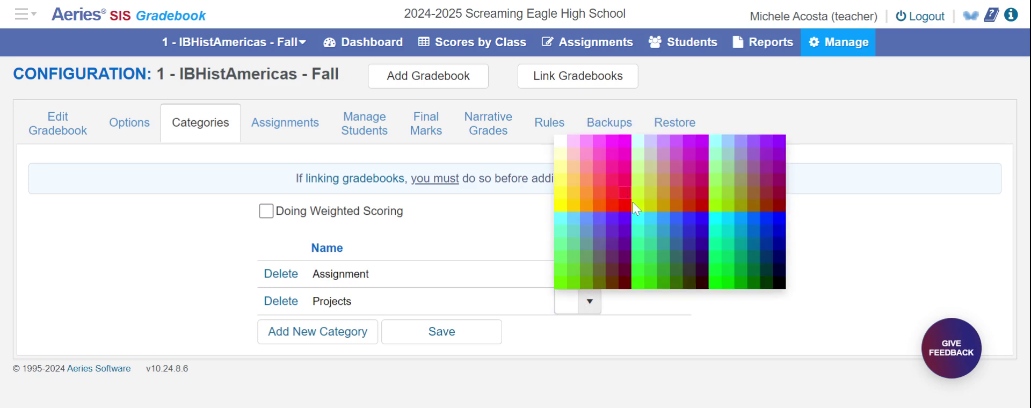
pyautogui.click(626, 206)
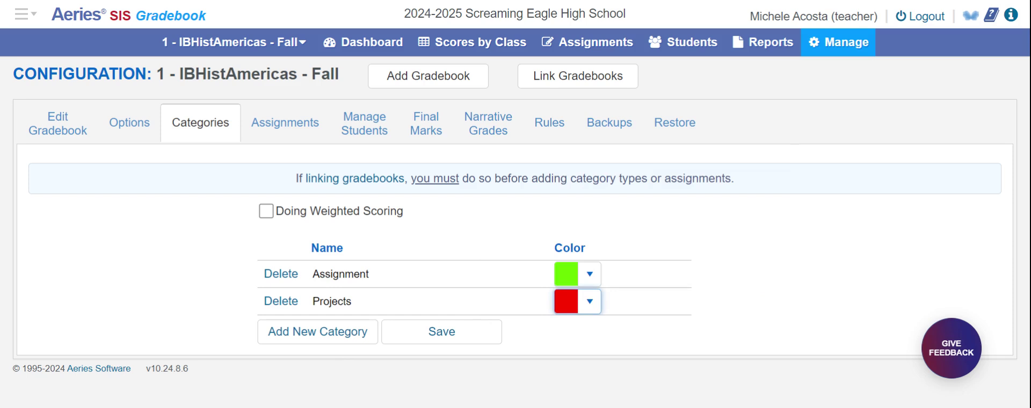
# - Enable weighted scoring with Assignment 30% and Projects 70%, save, and return to the dashboard
pyautogui.click(267, 212)
pyautogui.click(758, 310)
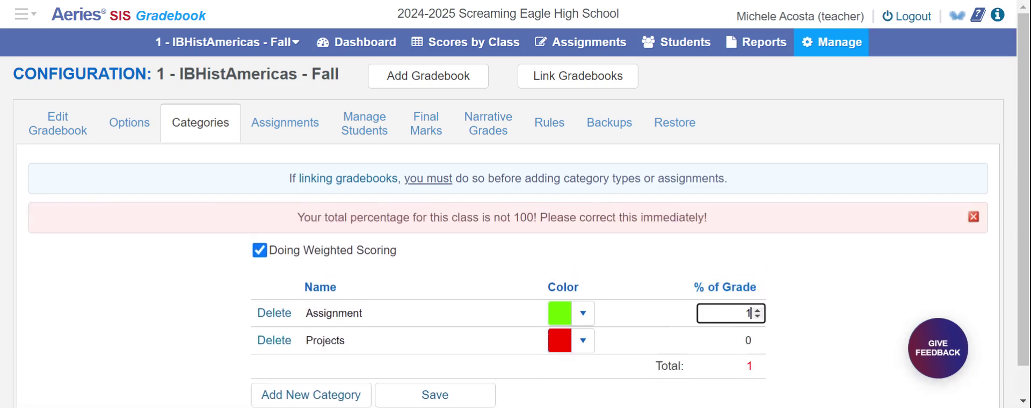
pyautogui.hotkey('ctrl', 'a')
pyautogui.write('30')
pyautogui.press('Tab')
pyautogui.write('70')
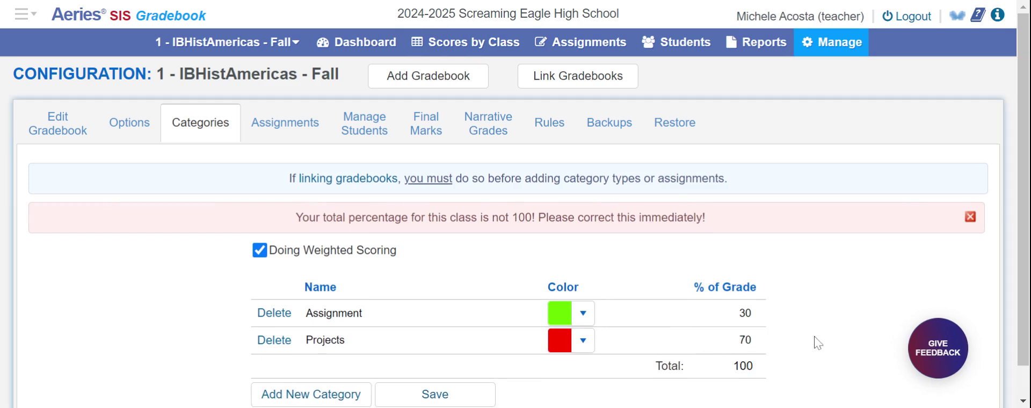
pyautogui.click(817, 342)
pyautogui.click(438, 358)
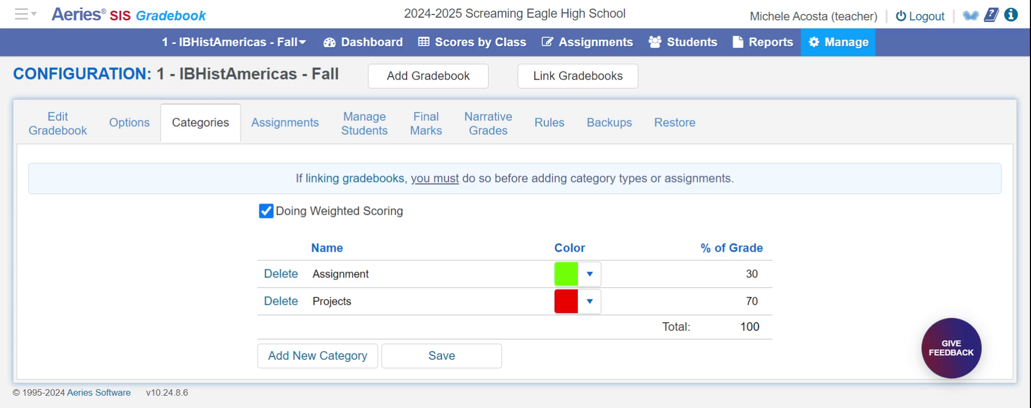
pyautogui.click(441, 368)
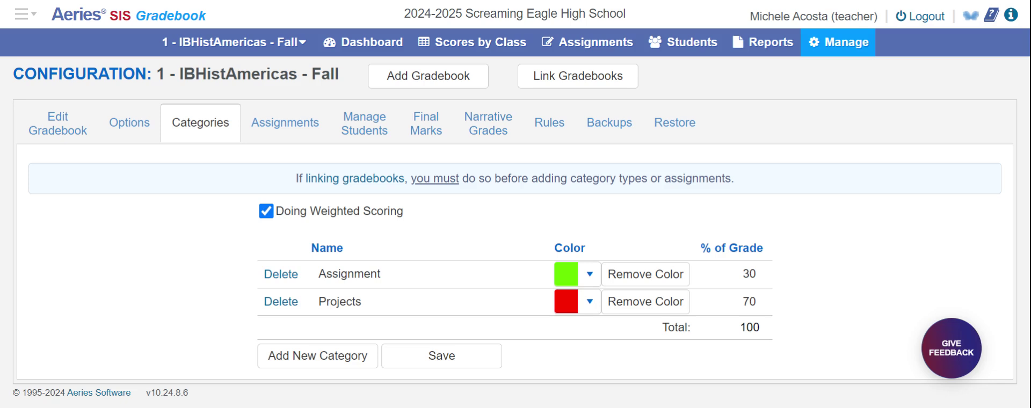
pyautogui.click(363, 48)
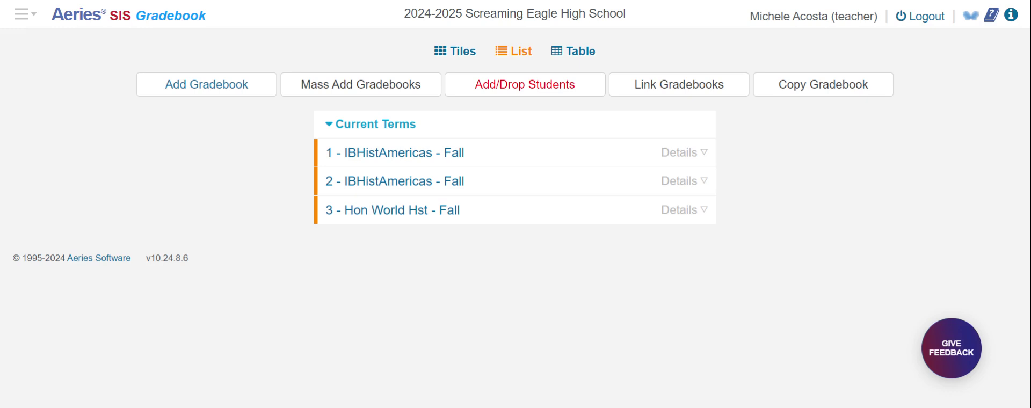
# - Add all entering students to both IBHistAmericas Fall gradebooks, then list the Hon World Hst students
pyautogui.click(509, 87)
pyautogui.click(511, 88)
pyautogui.click(263, 64)
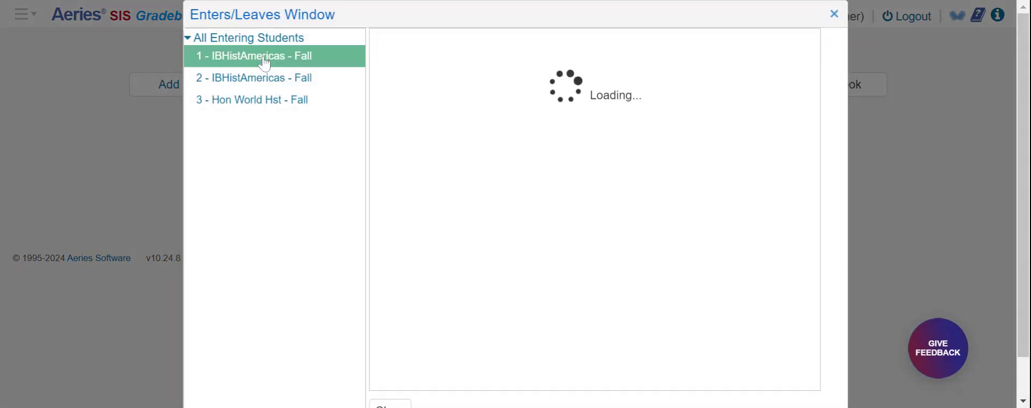
pyautogui.scroll(-1, 299, 157)
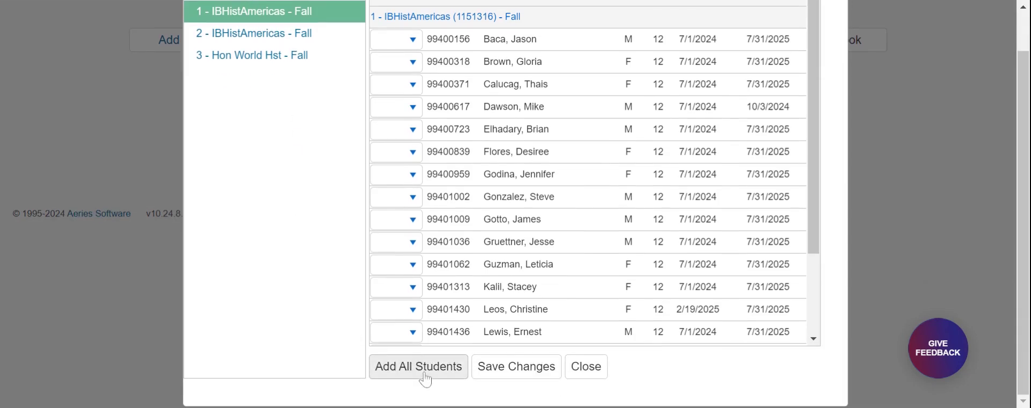
pyautogui.scroll(1, 427, 380)
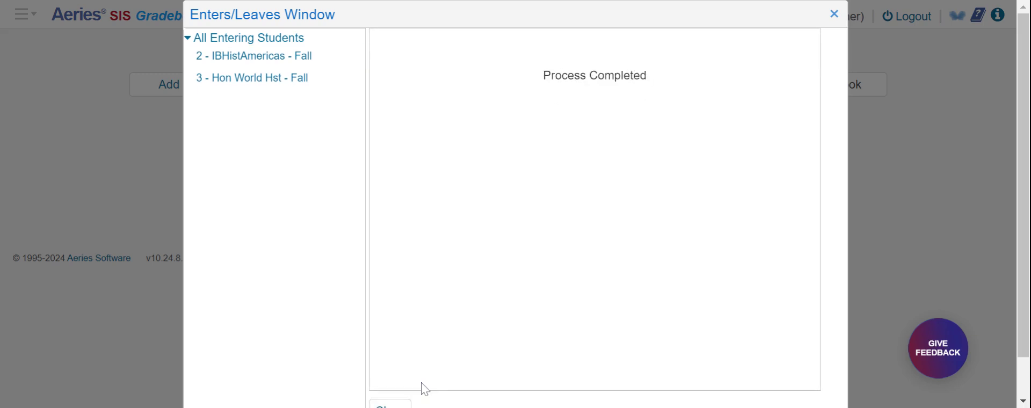
pyautogui.click(276, 58)
pyautogui.scroll(-5, 429, 185)
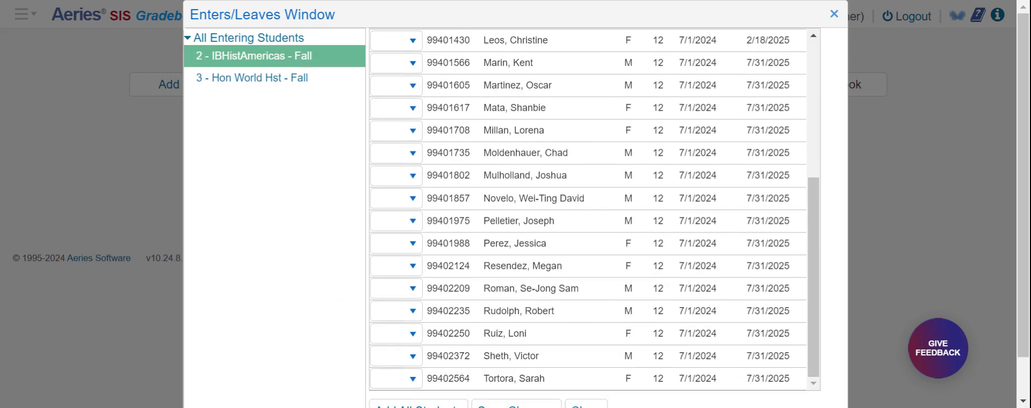
pyautogui.scroll(-1, 425, 364)
pyautogui.click(451, 405)
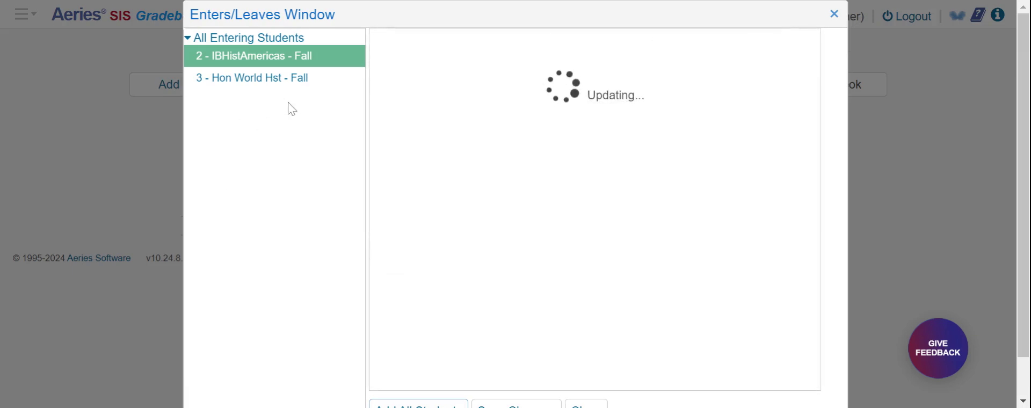
pyautogui.click(289, 59)
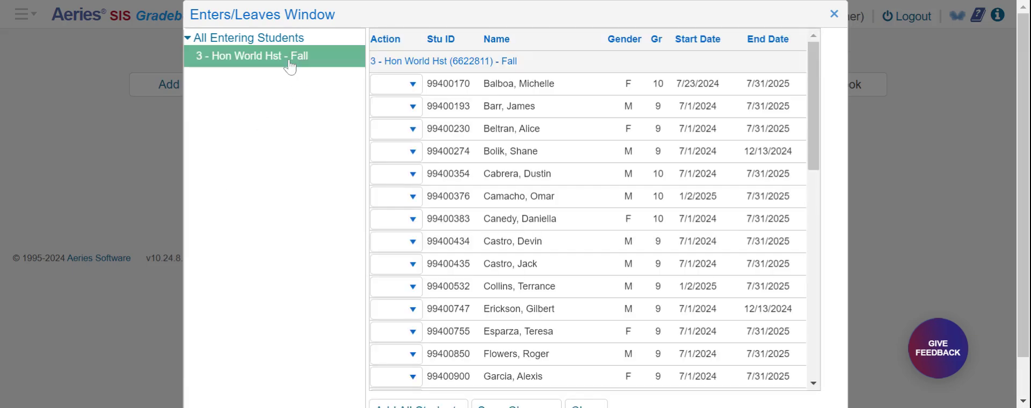
pyautogui.scroll(-6, 478, 300)
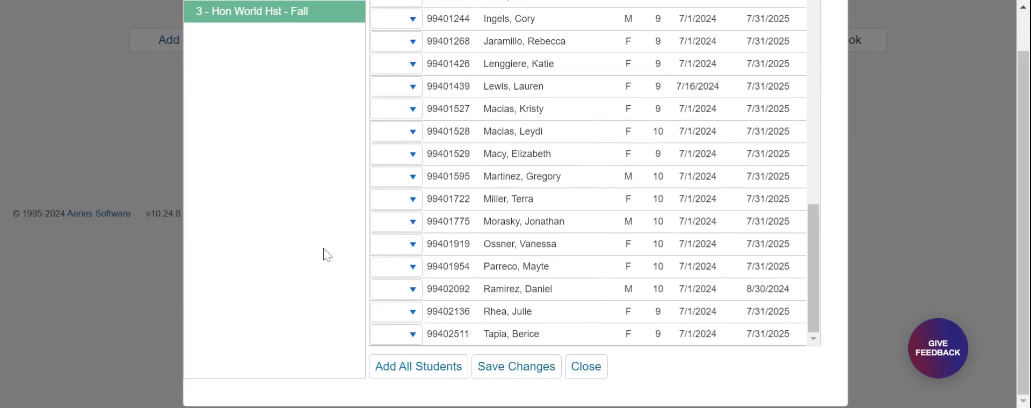